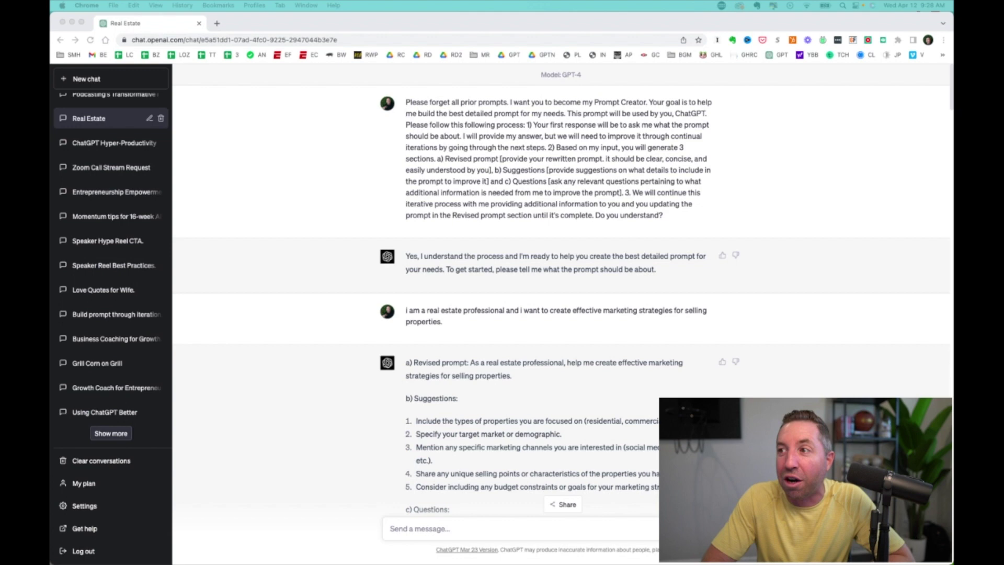
left_click_drag(663, 216, 407, 103)
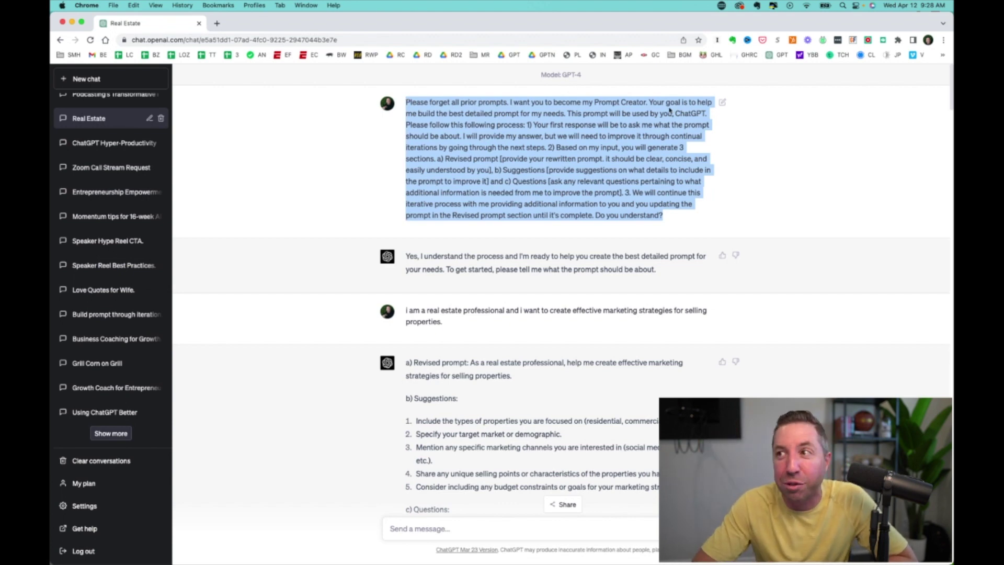
left_click(523, 151)
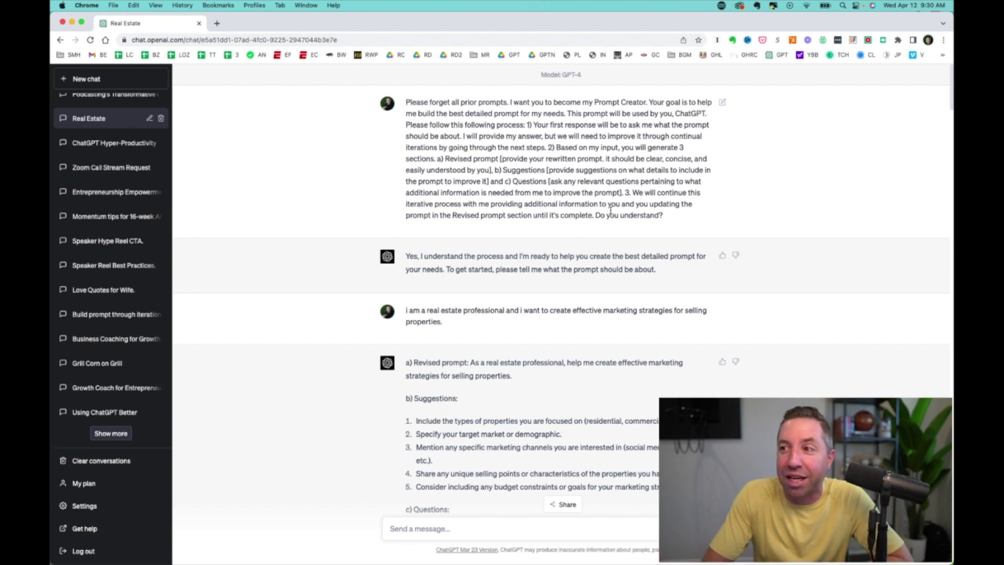
left_click_drag(660, 271, 396, 261)
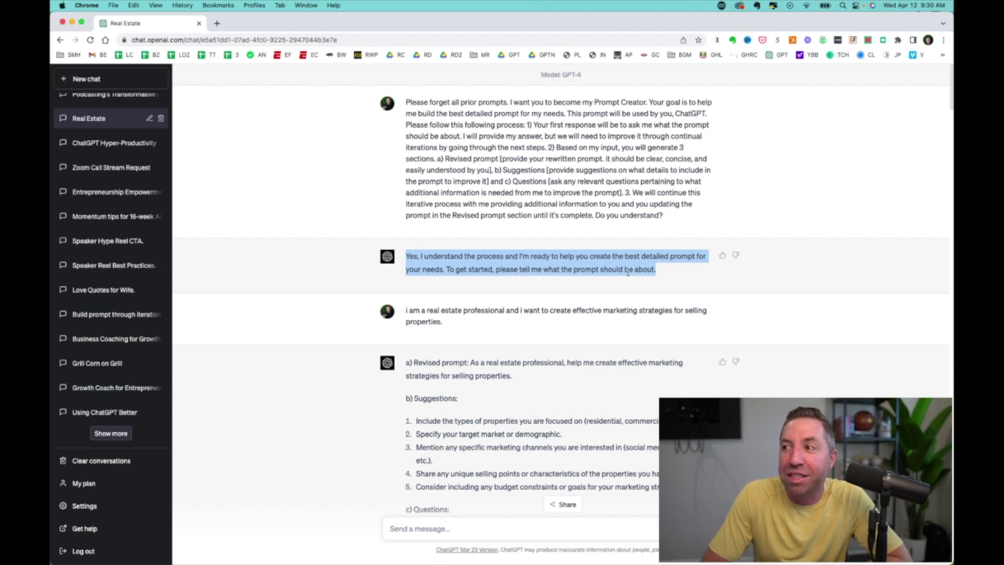
left_click(664, 276)
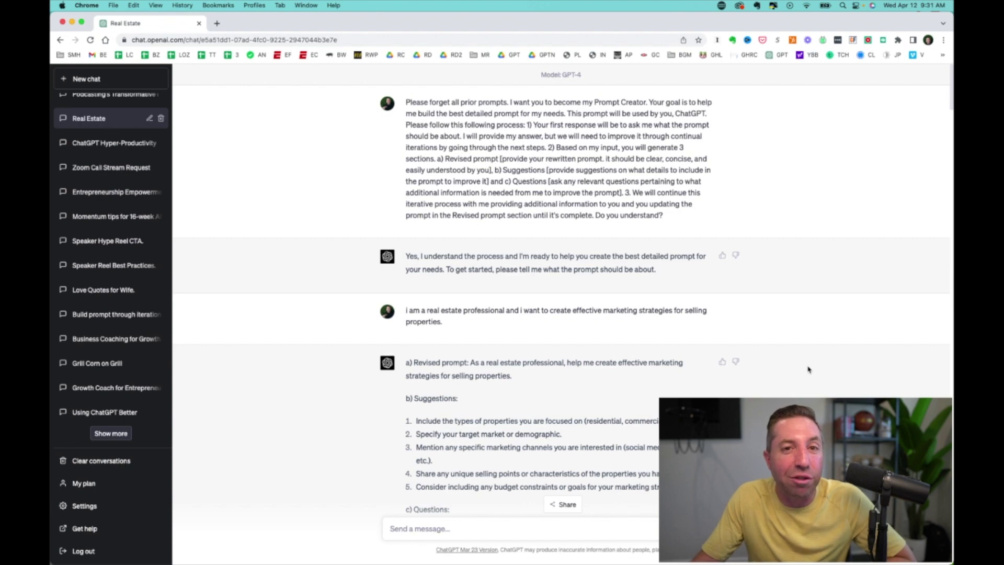
Highlight the real estate marketing strategies request, then move down to the Orlando single-family homes follow-up.
scroll(808, 370, "down", 3)
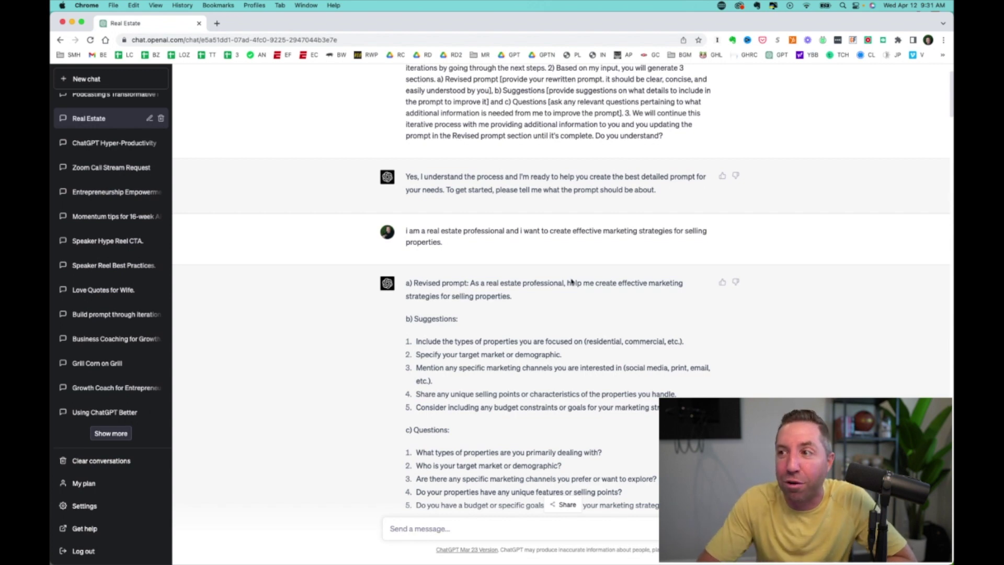
left_click_drag(442, 243, 405, 234)
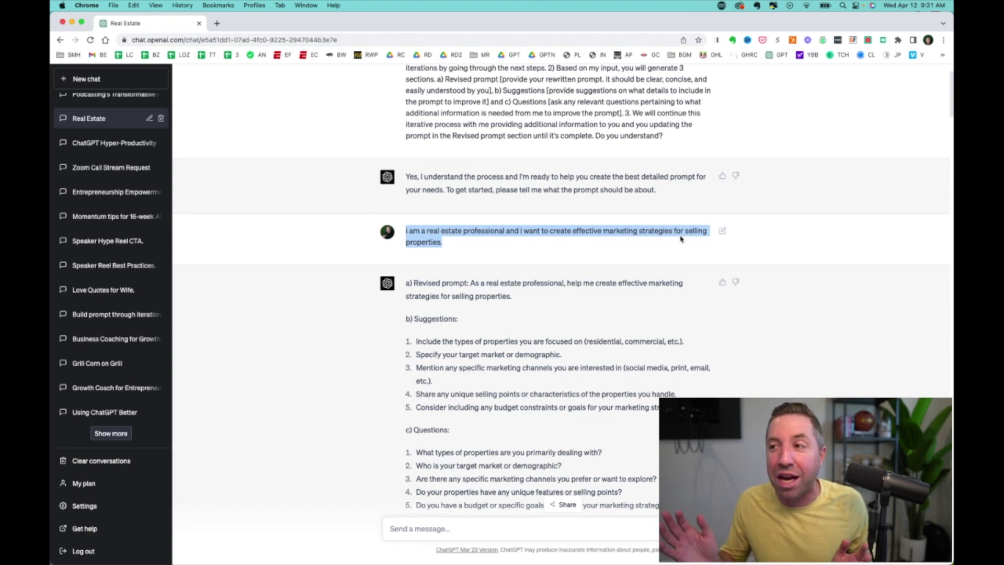
left_click(659, 286)
scroll(659, 286, "down", 4)
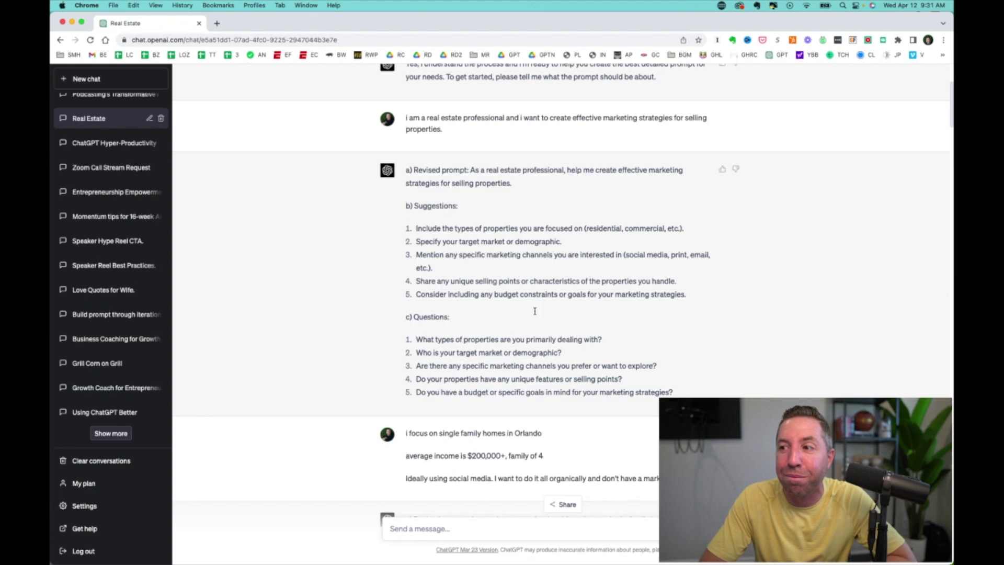
scroll(506, 328, "down", 2)
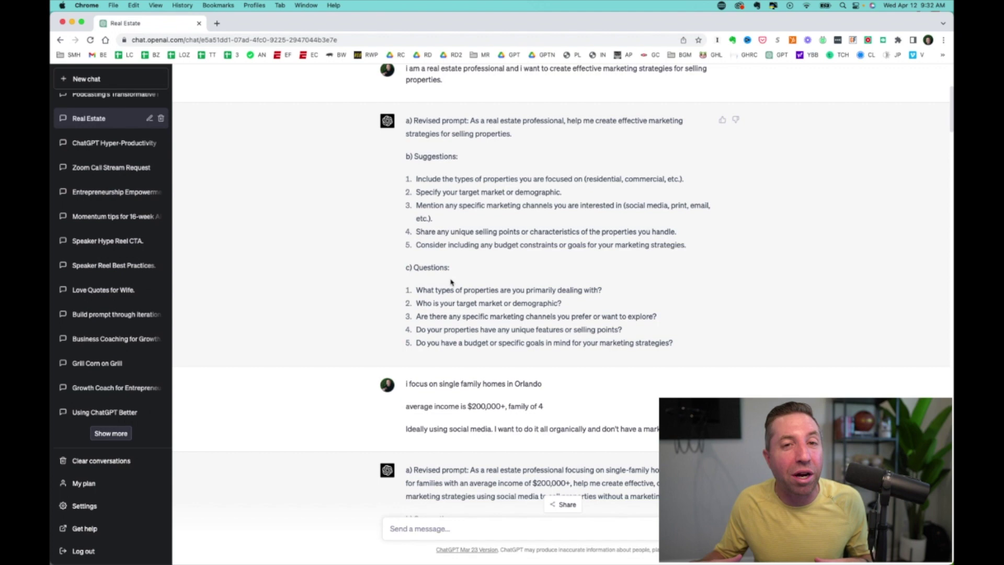
Highlight the Orlando revised prompt about organic social media marketing without a budget.
scroll(450, 282, "down", 3)
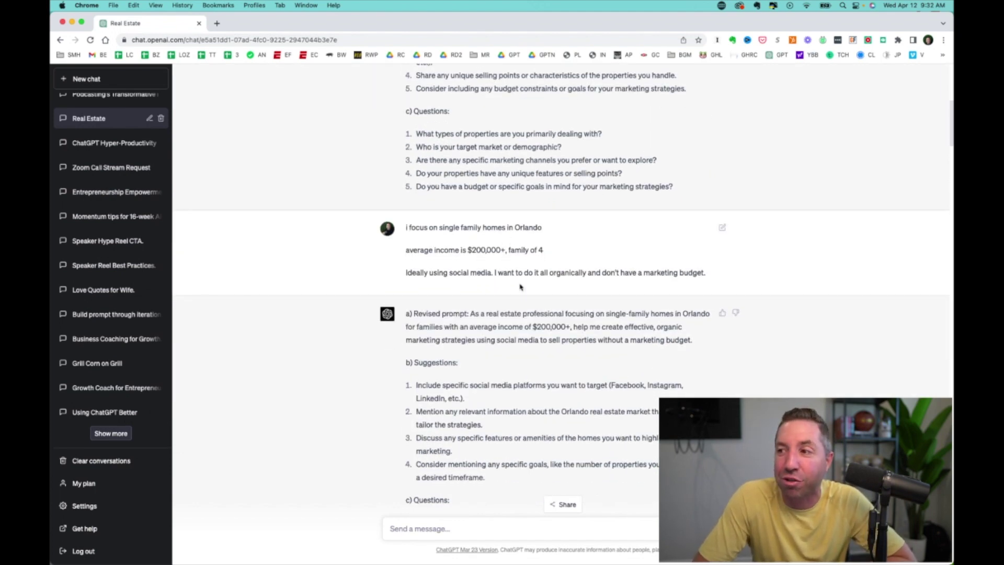
scroll(520, 286, "down", 3)
left_click_drag(697, 179, 470, 156)
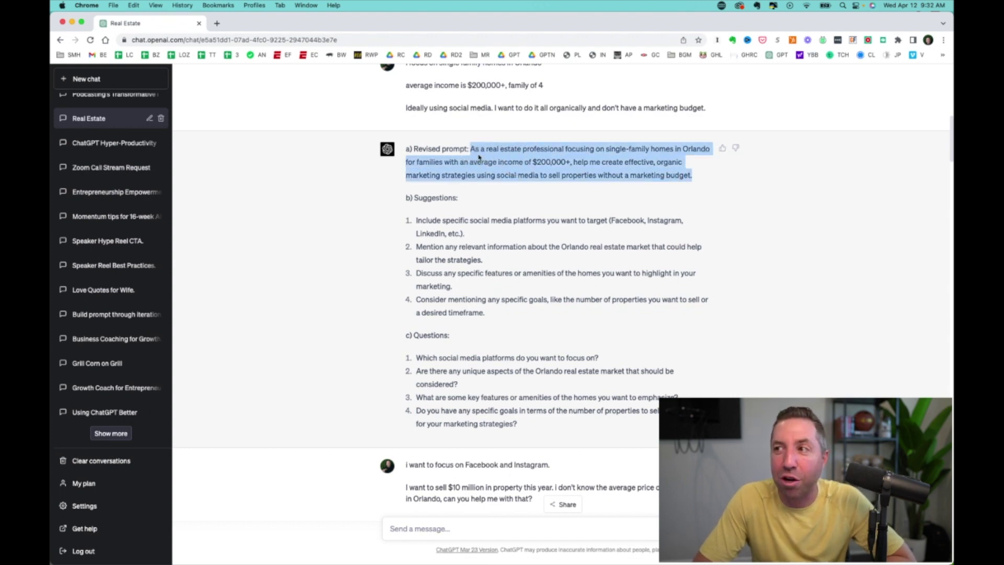
left_click(491, 155)
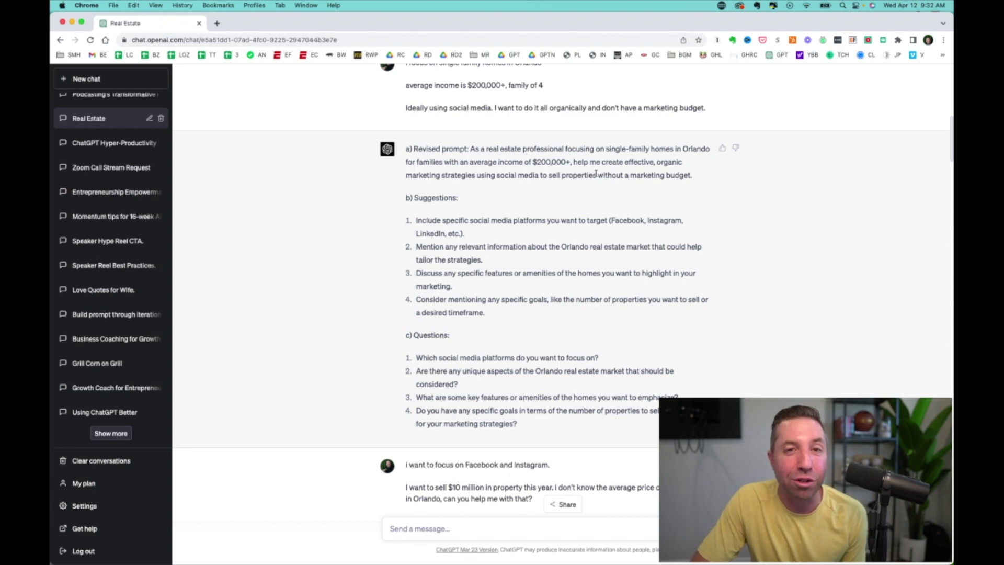
Move past the suggestions list to the revised prompt with the $345,000 average price and downtown Orlando ideas.
left_click_drag(493, 308, 410, 231)
left_click(463, 350)
scroll(466, 367, "down", 1)
scroll(467, 366, "down", 3)
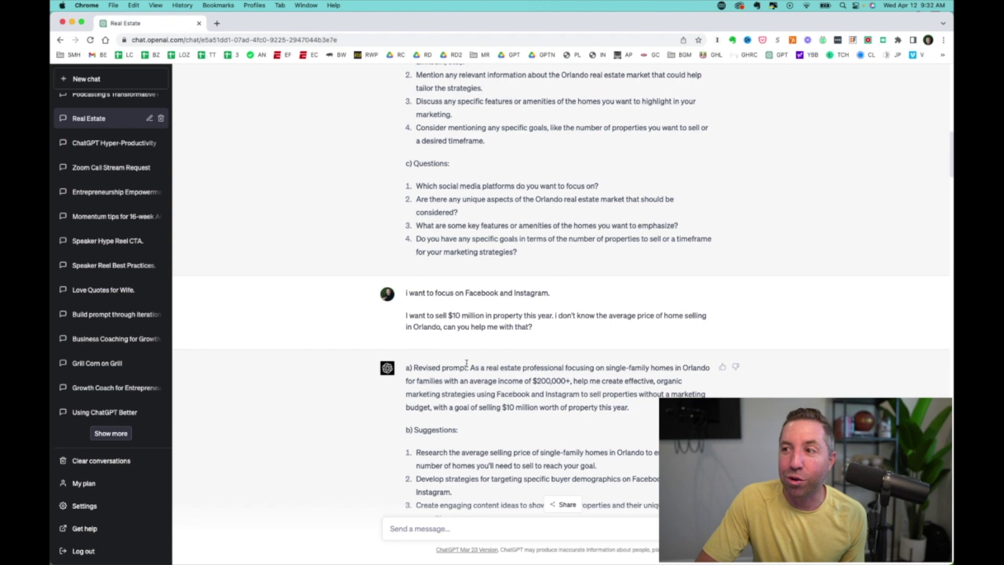
scroll(509, 316, "down", 5)
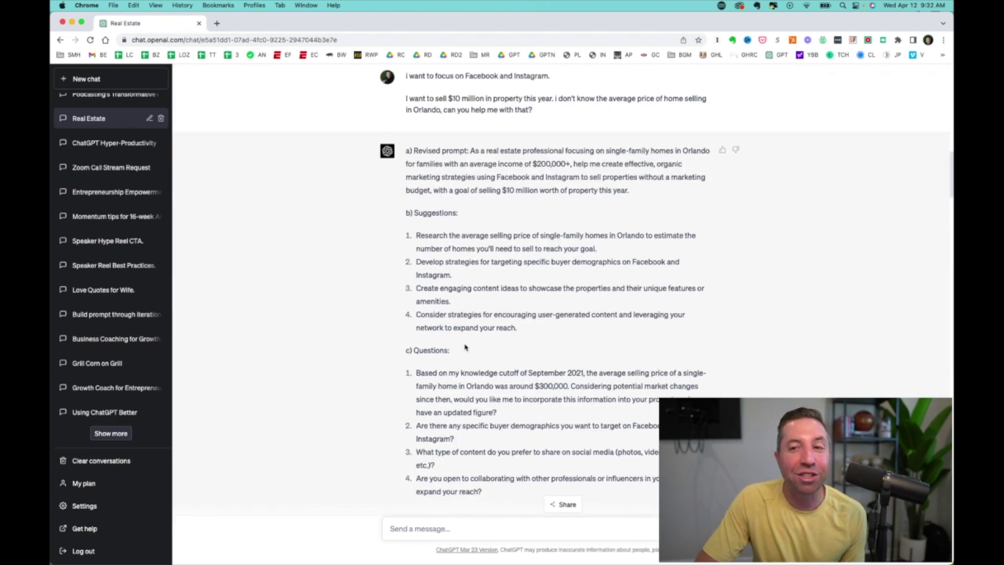
scroll(454, 378, "down", 7)
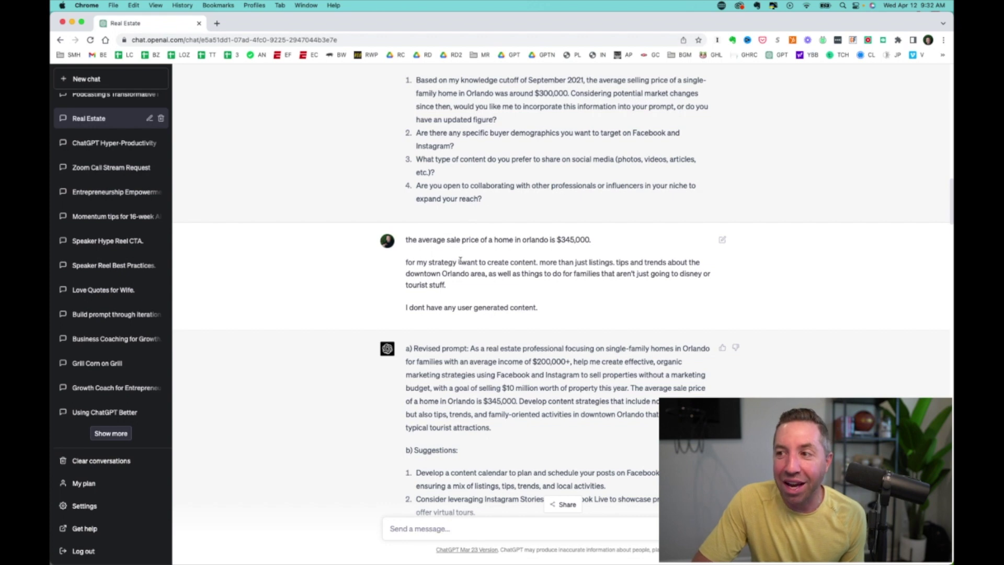
scroll(458, 314, "down", 5)
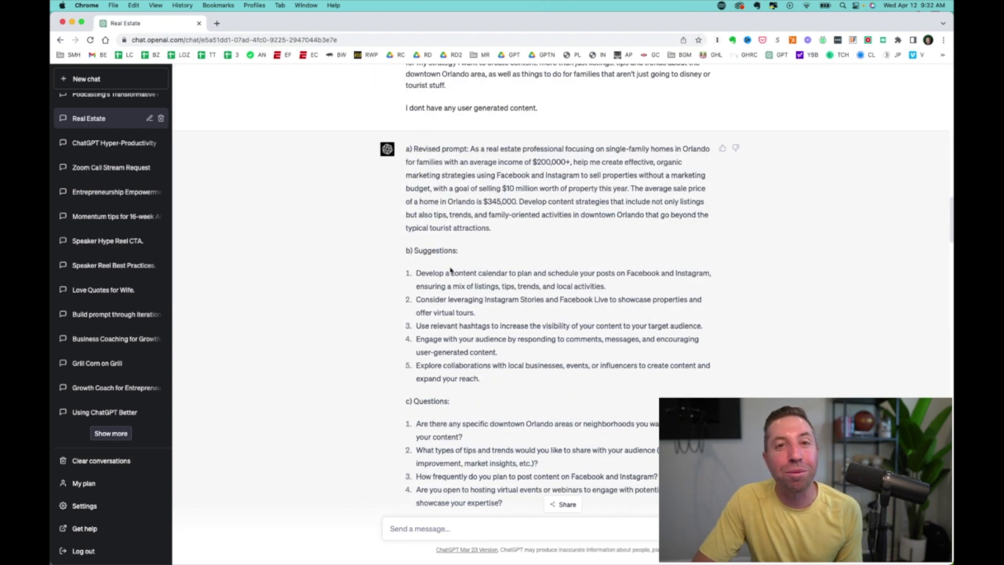
scroll(465, 345, "down", 4)
scroll(465, 345, "down", 3)
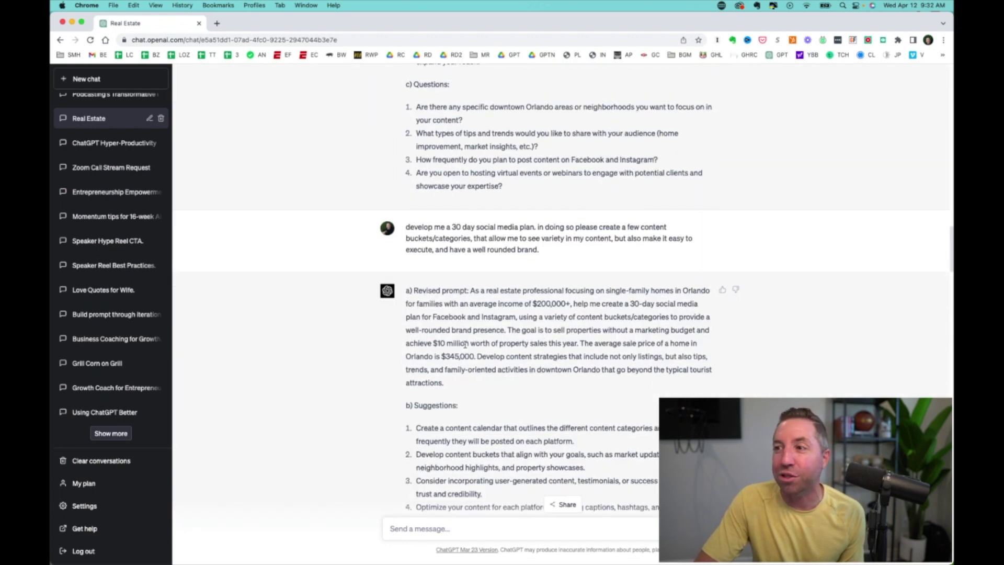
scroll(495, 222, "up", 4)
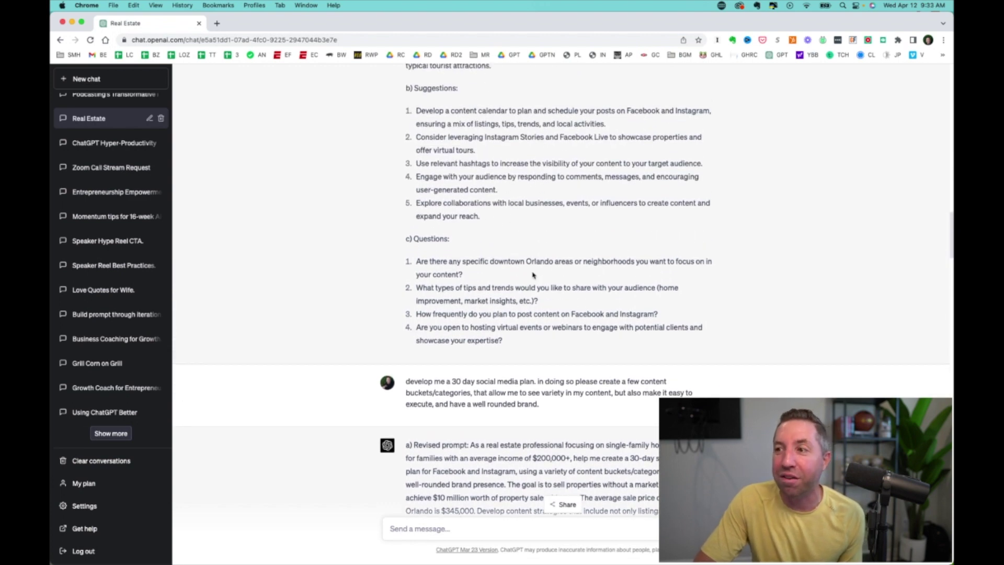
scroll(495, 316, "down", 2)
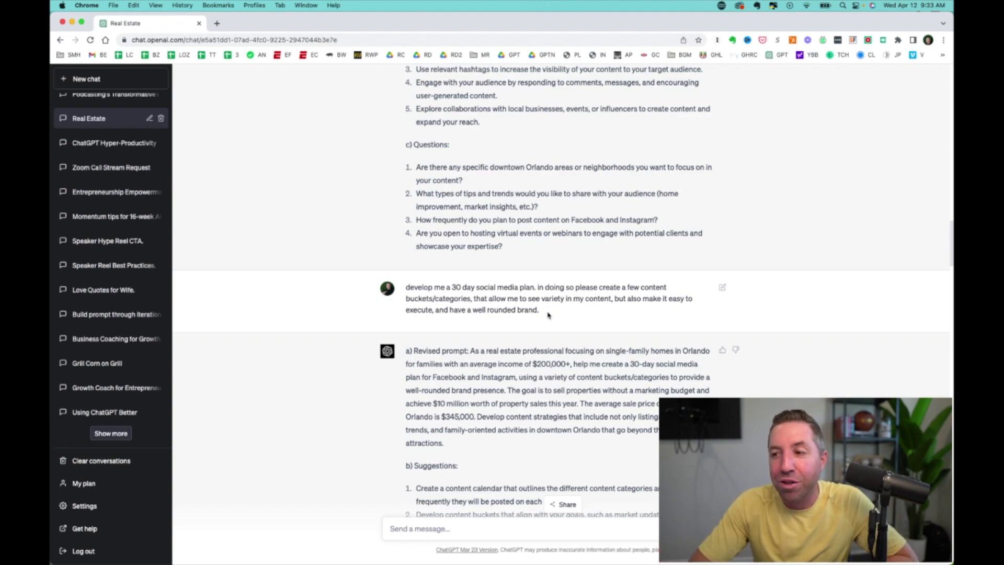
Highlight the revised prompt specifying 10 am and 5 pm posts in black and gold.
scroll(548, 314, "down", 15)
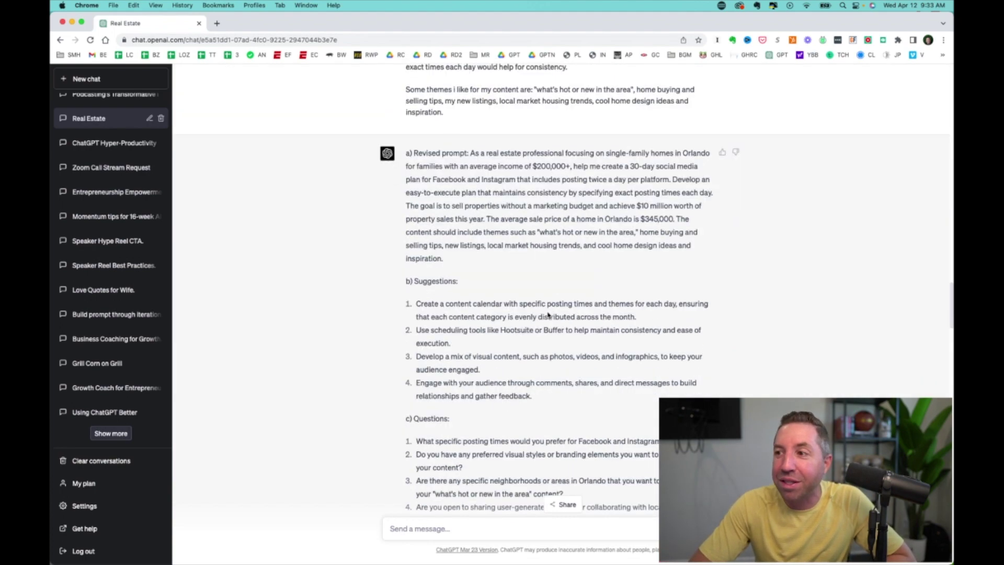
scroll(548, 314, "down", 15)
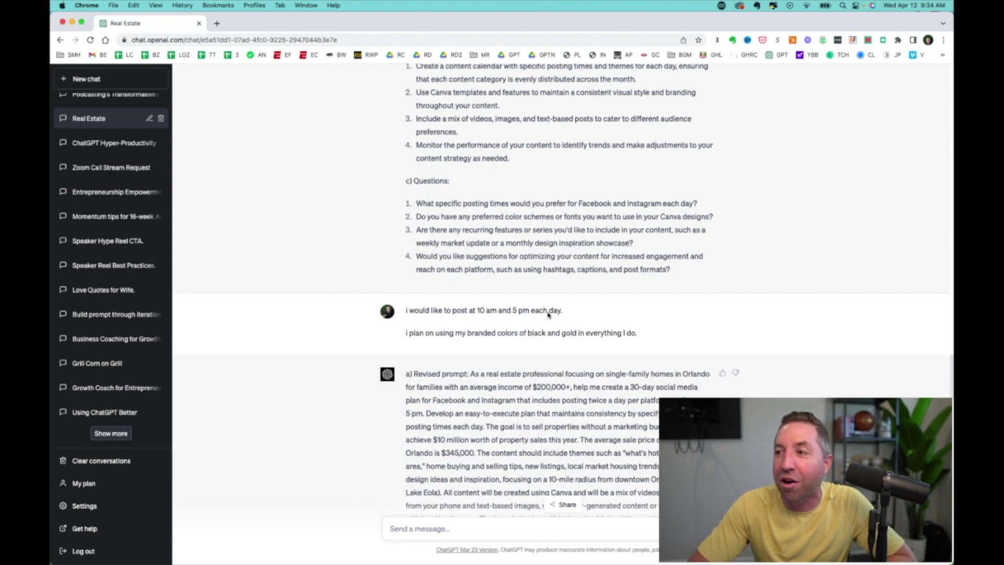
scroll(548, 314, "down", 15)
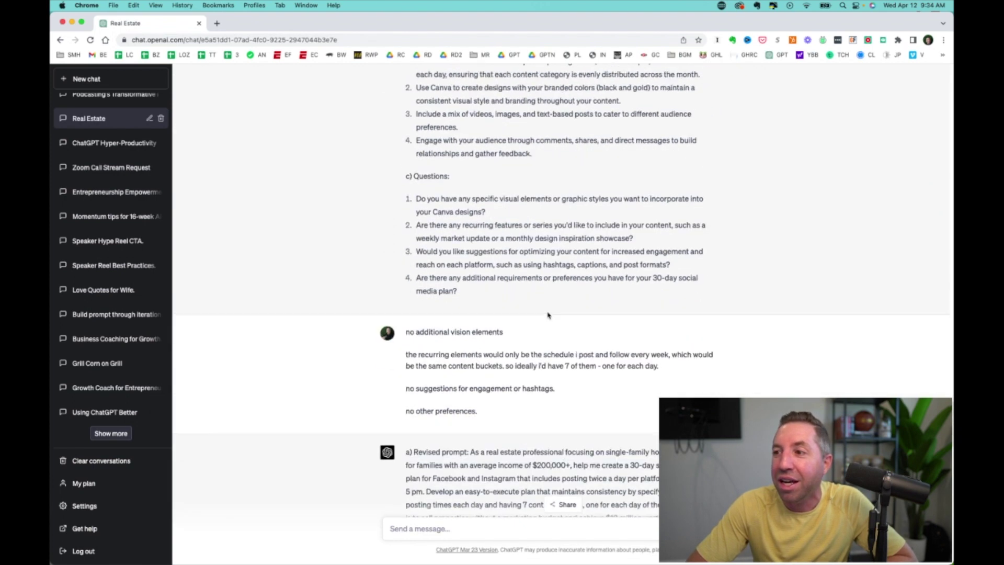
scroll(548, 314, "up", 10)
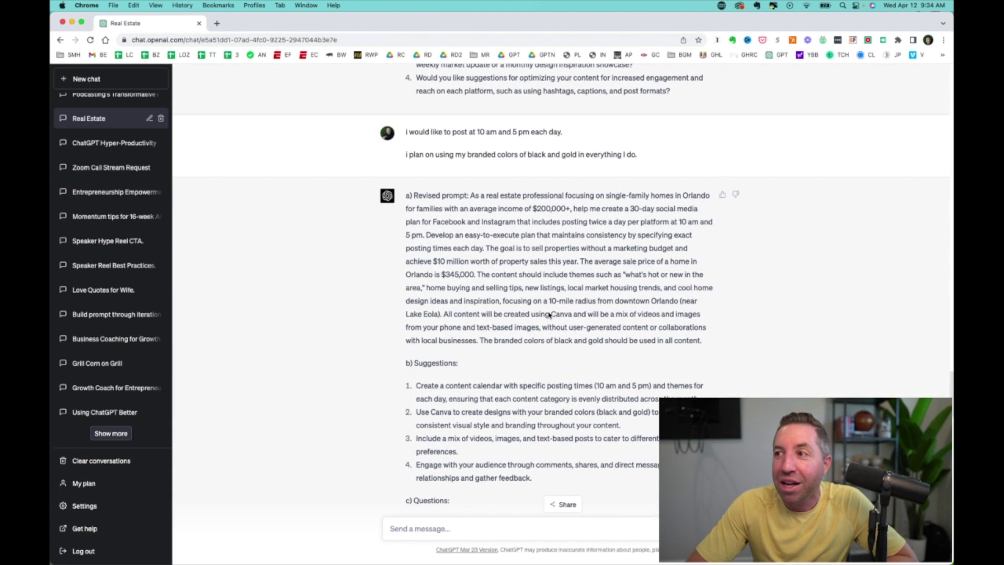
left_click_drag(701, 343, 464, 195)
left_click(560, 331)
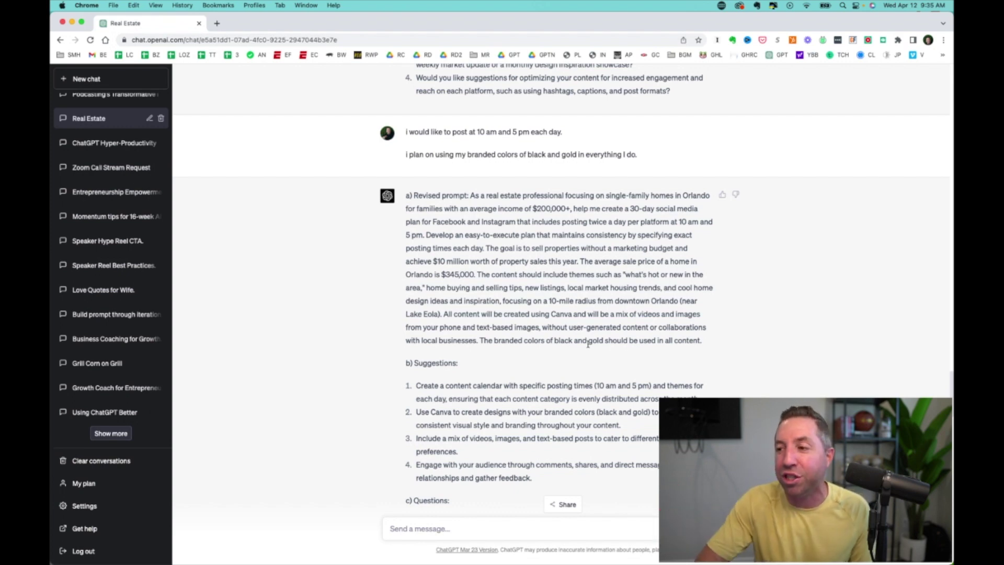
Reach the final 30-day plan reply and highlight its opening summary paragraph.
scroll(588, 343, "down", 5)
scroll(569, 353, "down", 15)
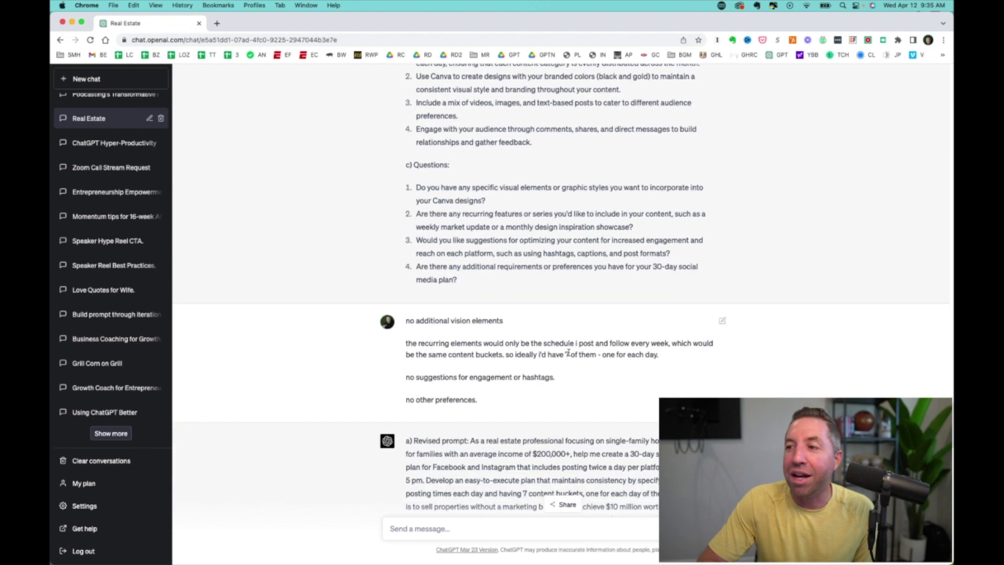
scroll(569, 356, "down", 7)
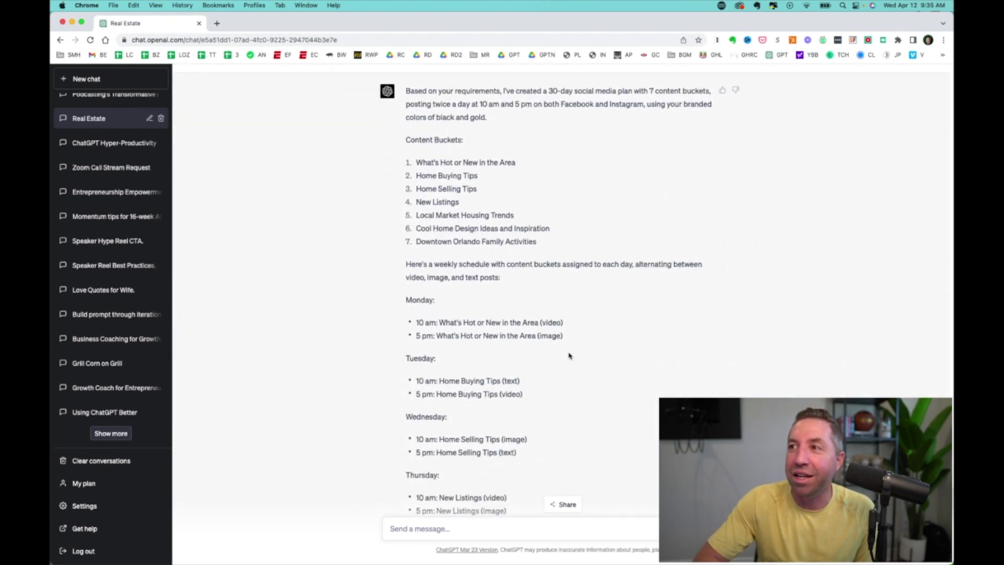
triple_click(416, 91)
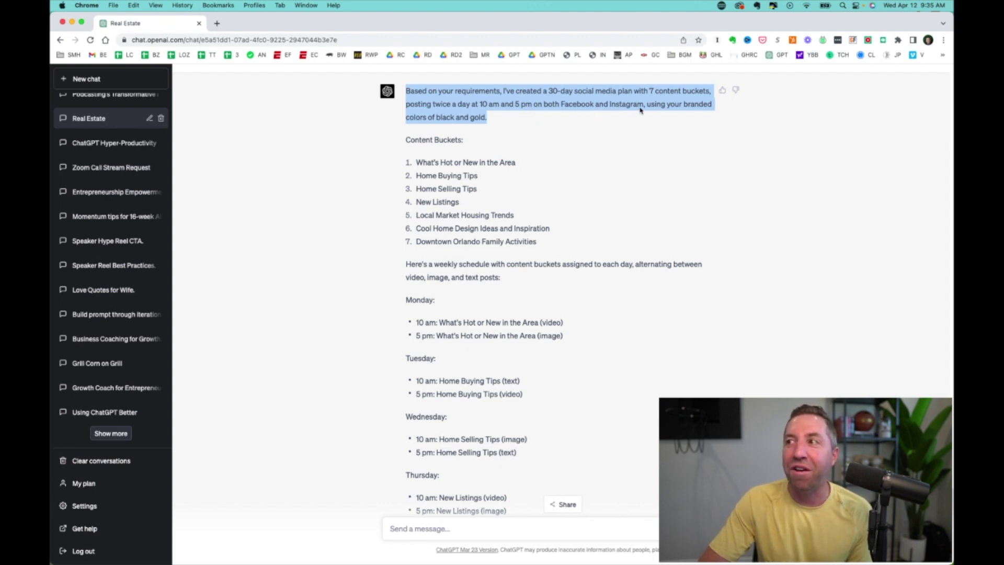
left_click(507, 122)
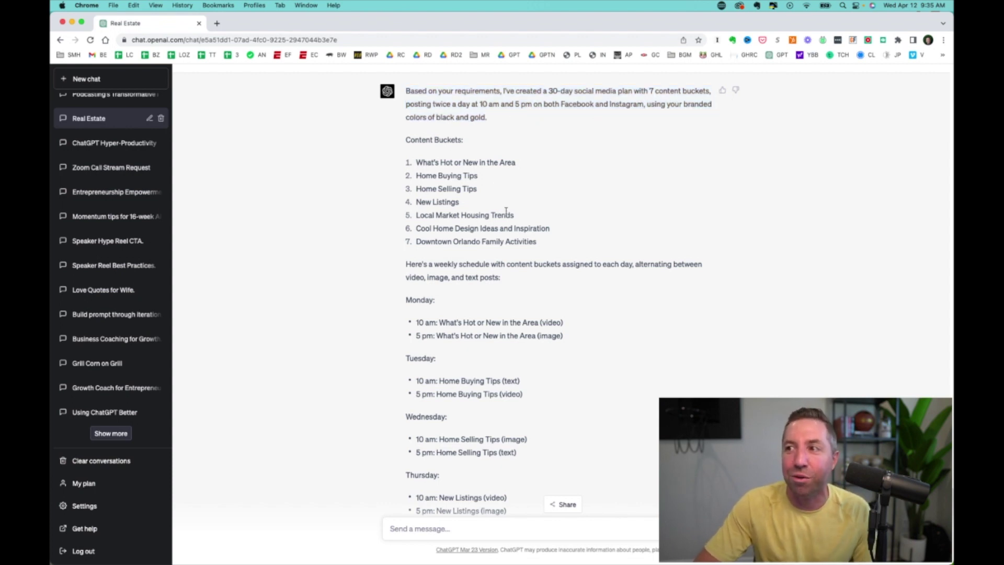
Highlight the seven Content Buckets, then continue down to the weekly posting schedule.
left_click_drag(539, 244, 405, 147)
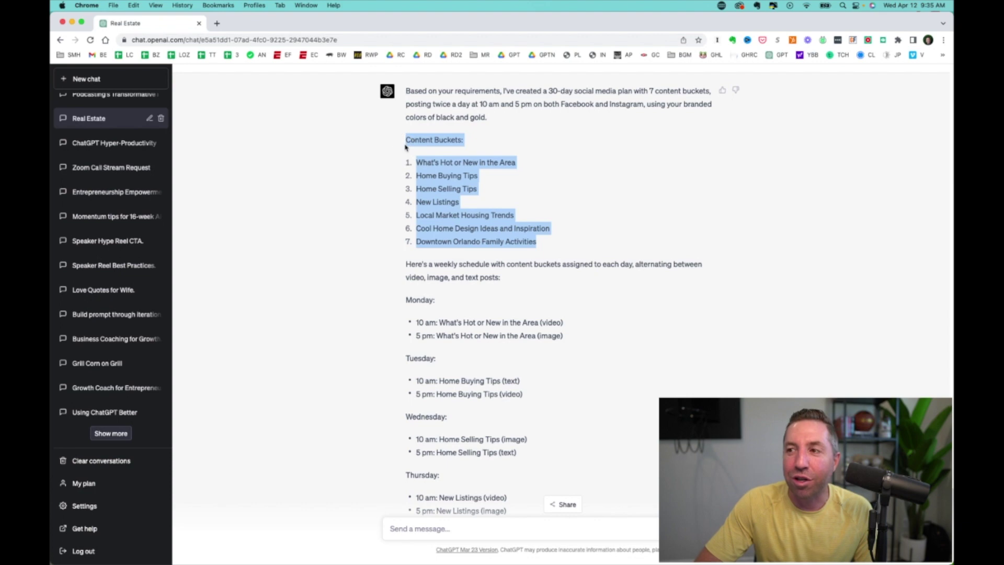
left_click(461, 280)
scroll(461, 280, "down", 4)
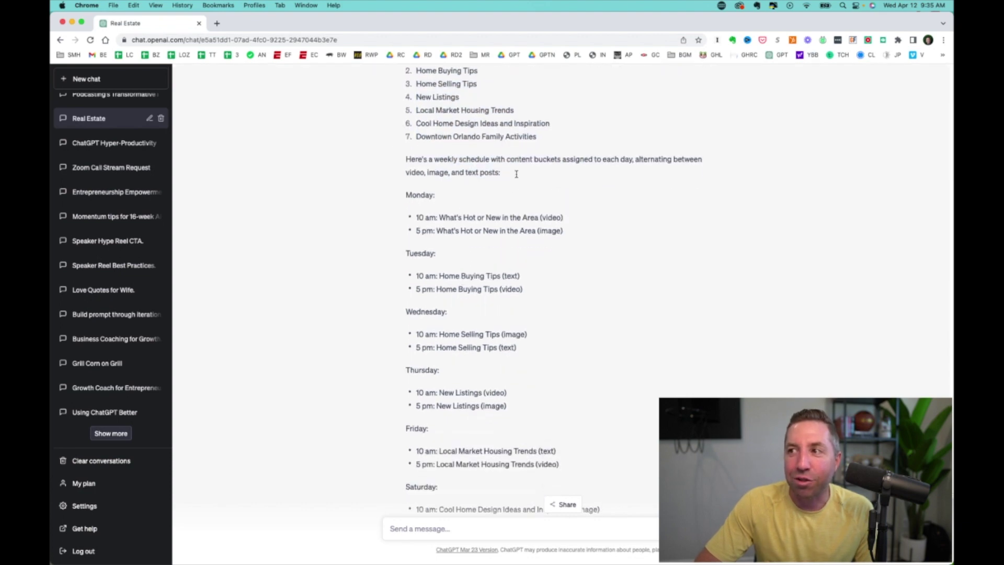
scroll(523, 175, "down", 2)
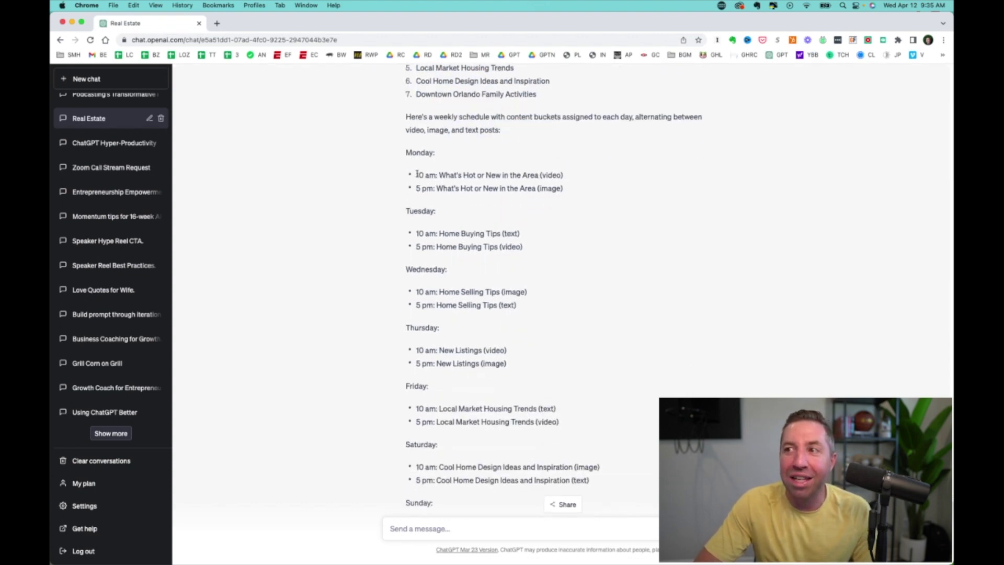